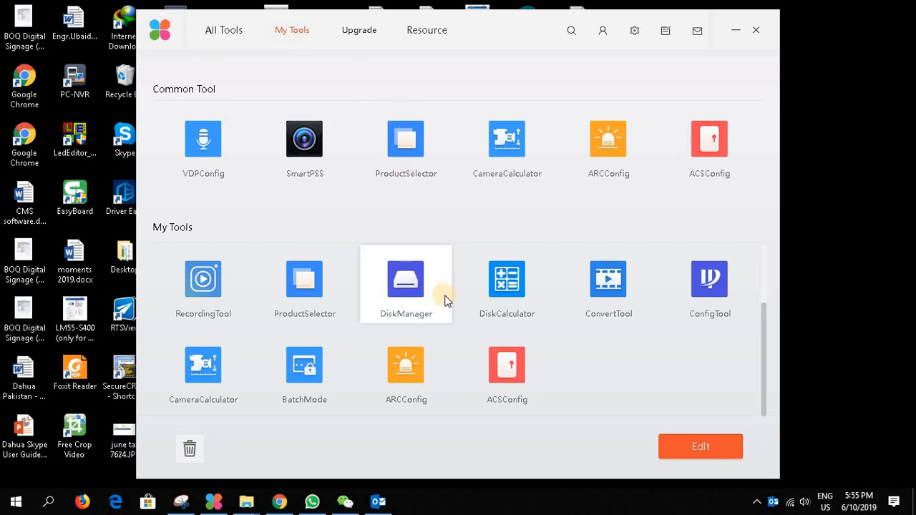
Step: Open the DiskCalculator tool and add a streaming entry with 4 channels and H.265 compression
{"action": "left_click", "coordinate": [527, 303]}
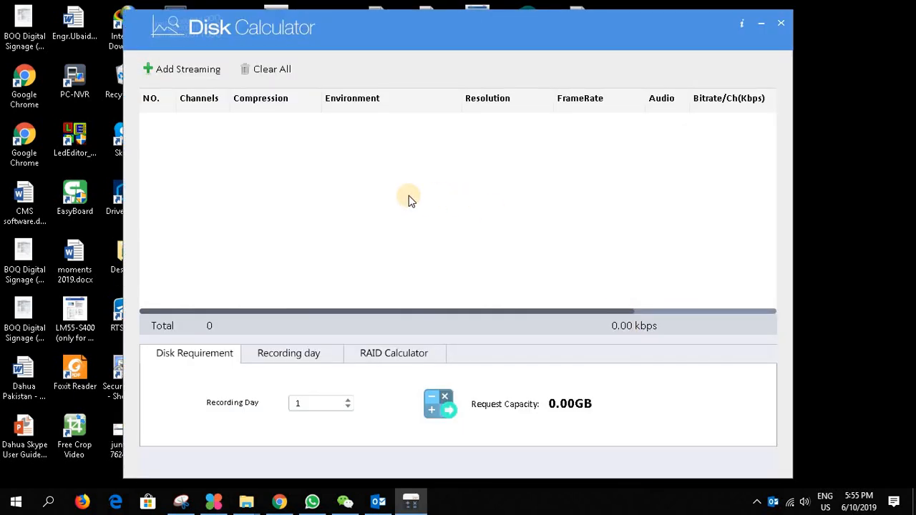
{"action": "left_click", "coordinate": [205, 79]}
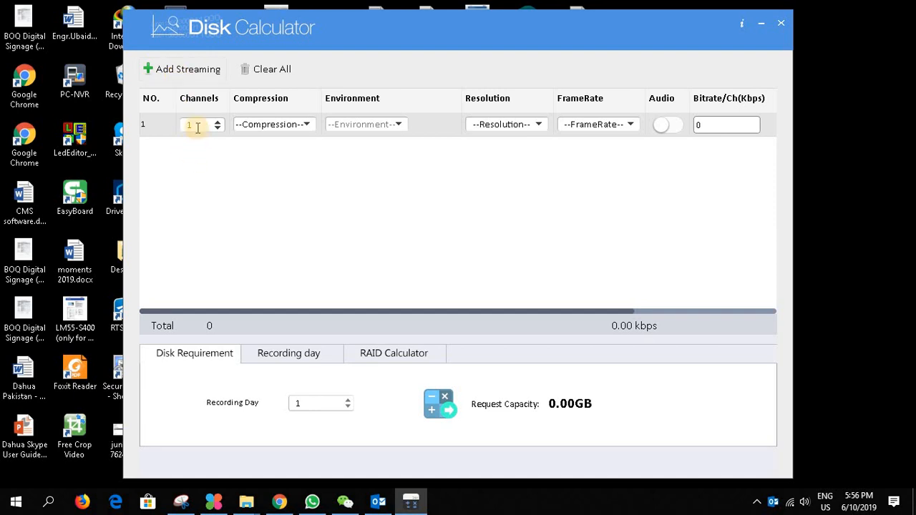
{"action": "type", "text": "4"}
{"action": "left_click", "coordinate": [290, 126]}
{"action": "left_click", "coordinate": [299, 174]}
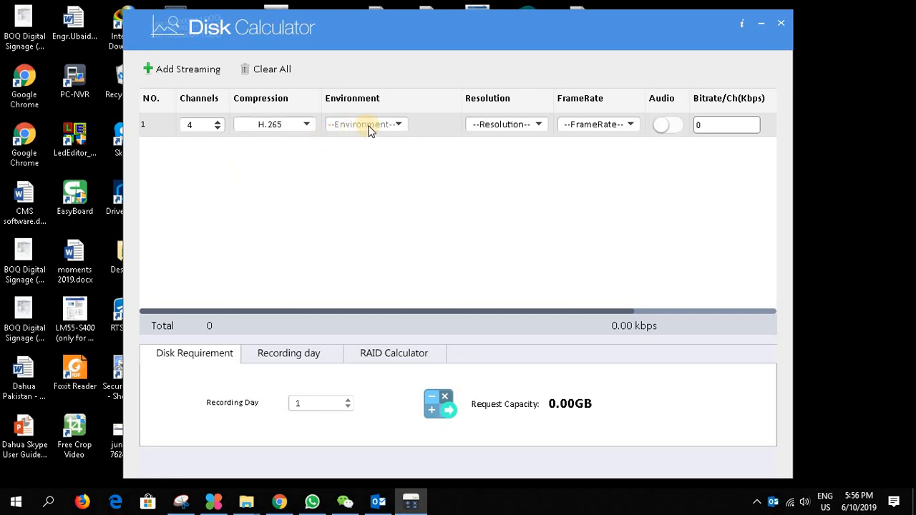
Step: Set the streaming entry's resolution to 2MP and its frame rate to 25
{"action": "left_click", "coordinate": [540, 126]}
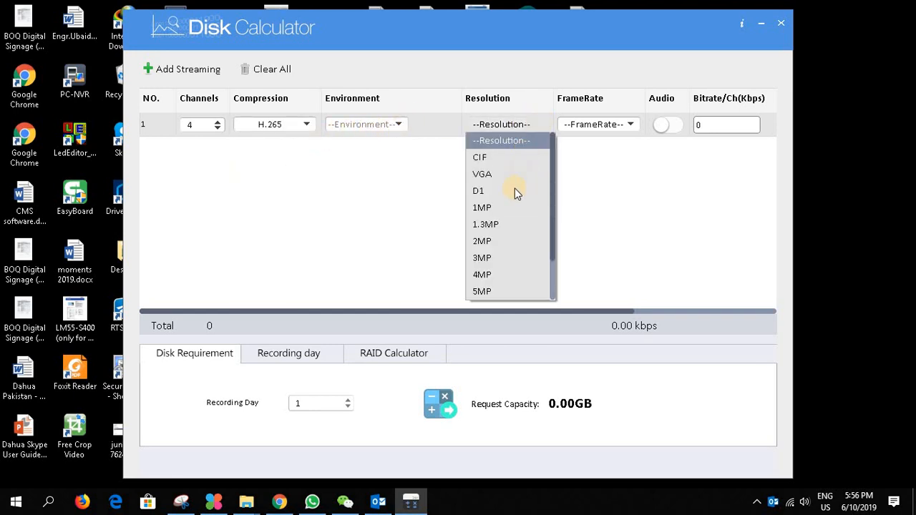
{"action": "left_click", "coordinate": [483, 240]}
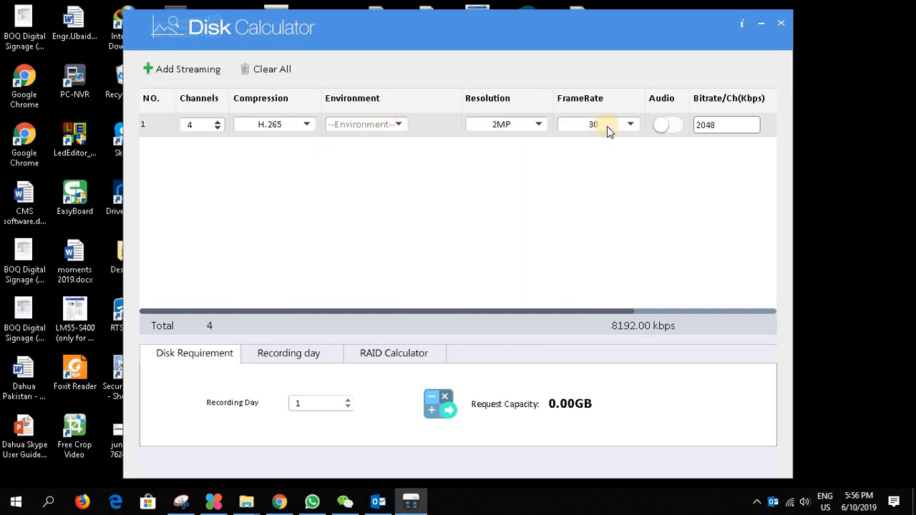
{"action": "left_click", "coordinate": [607, 130]}
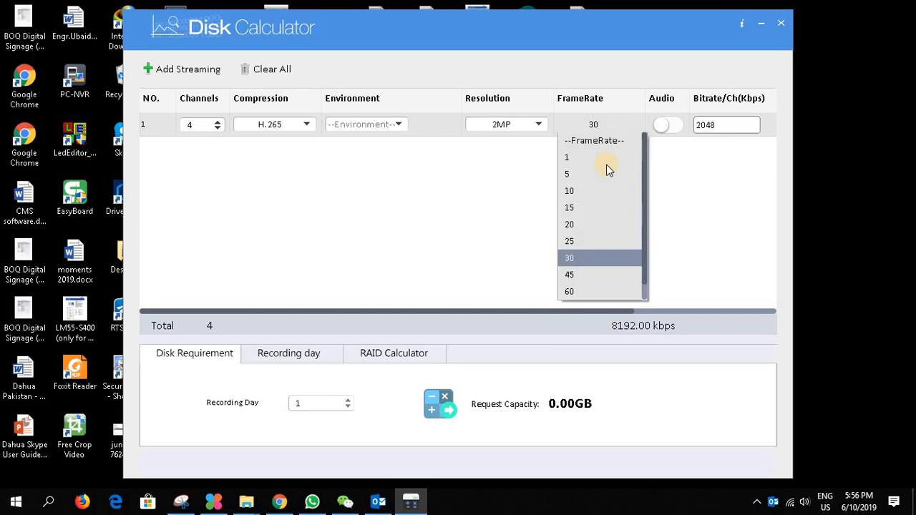
{"action": "left_click", "coordinate": [572, 243]}
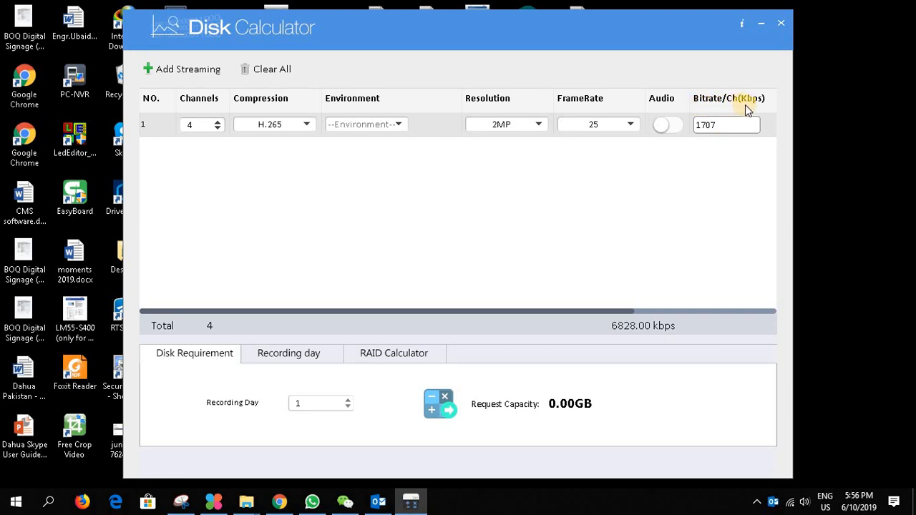
{"action": "left_click_drag", "start_coordinate": [714, 127], "coordinate": [698, 127]}
Step: Calculate the disk capacity required for 15 recording days
{"action": "left_click", "coordinate": [312, 406]}
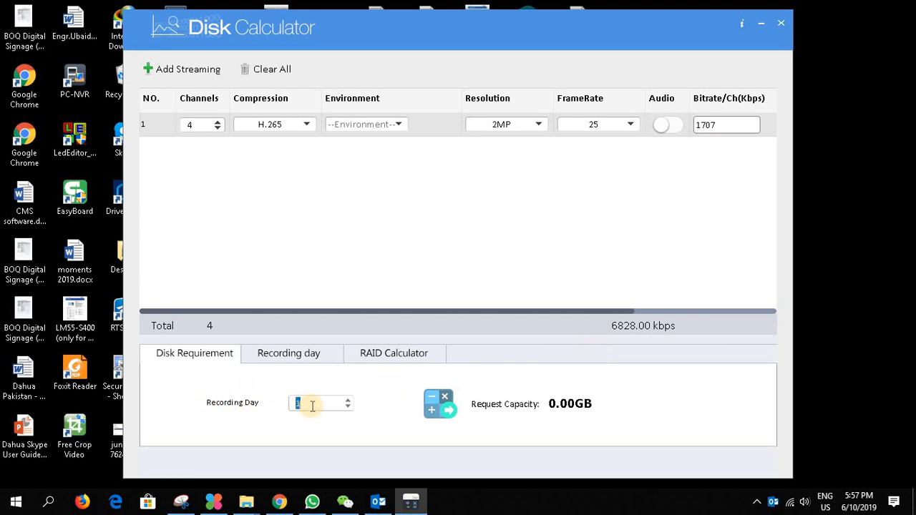
{"action": "type", "text": "5"}
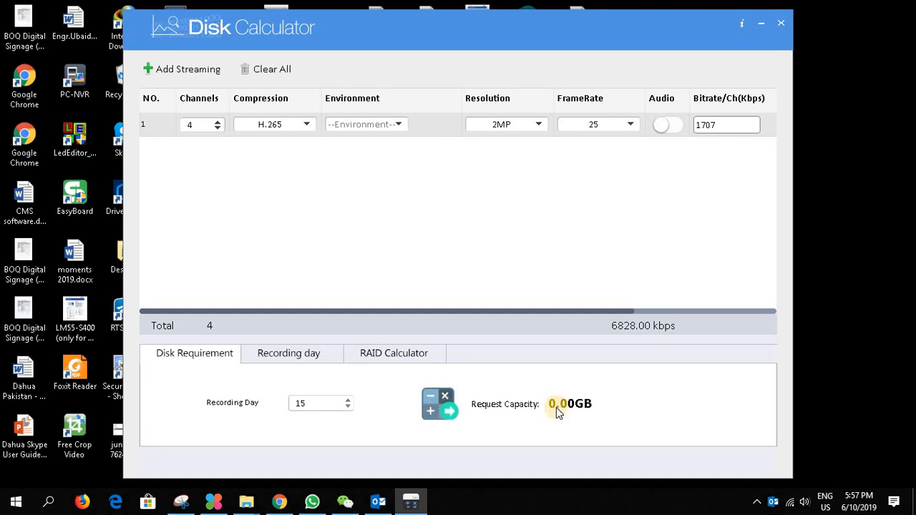
{"action": "left_click", "coordinate": [436, 403]}
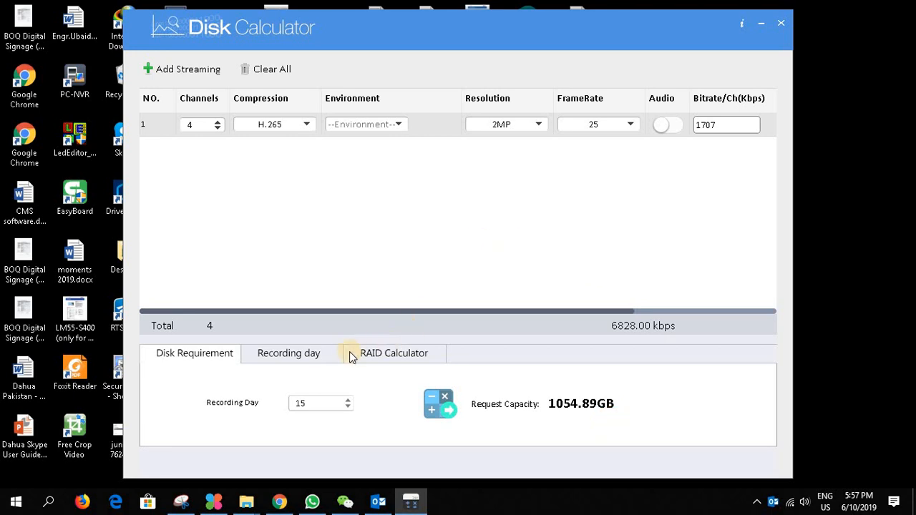
Step: Change the recording period to 30 days and recalculate the required disk capacity
{"action": "double_click", "coordinate": [313, 407]}
{"action": "type", "text": "30"}
{"action": "left_click", "coordinate": [439, 405]}
Step: Calculate the recording days for a 2TB storage capacity with the 24 hours per day record plan
{"action": "left_click", "coordinate": [277, 351]}
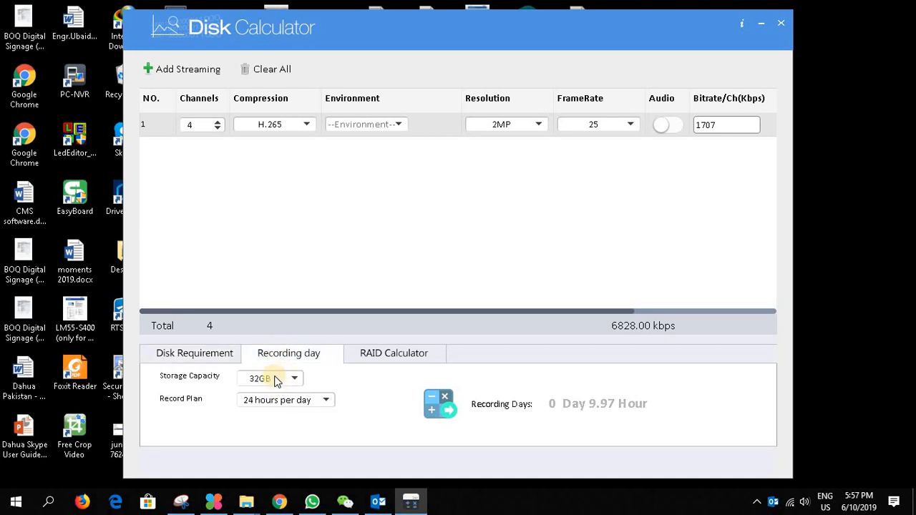
{"action": "left_click", "coordinate": [277, 378]}
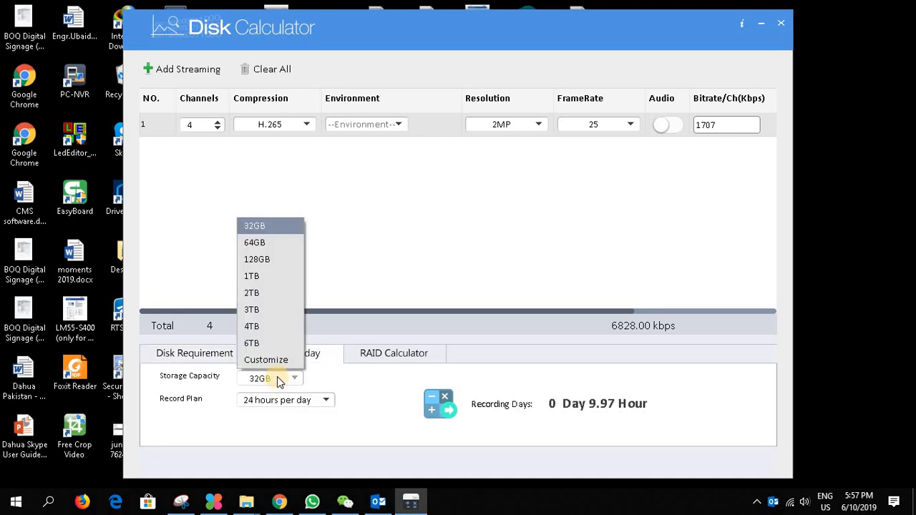
{"action": "left_click", "coordinate": [254, 292]}
{"action": "left_click", "coordinate": [324, 400]}
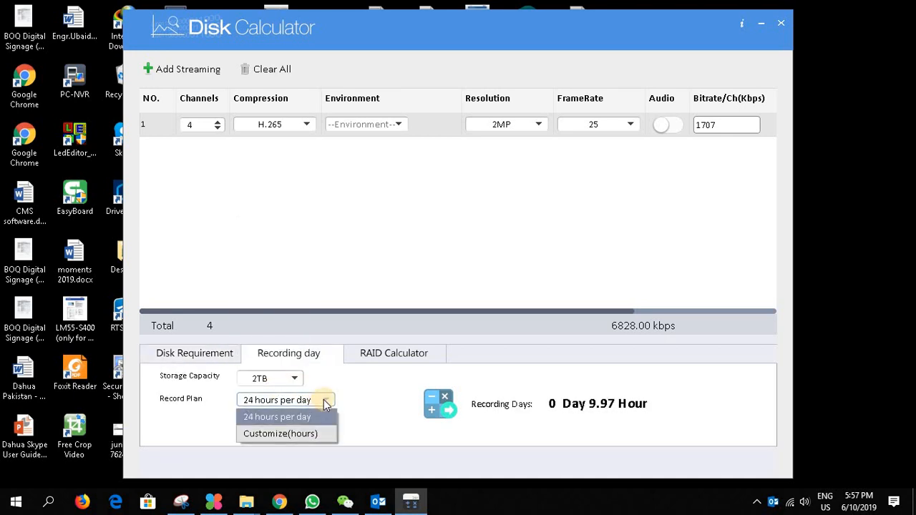
{"action": "left_click", "coordinate": [324, 399]}
{"action": "left_click", "coordinate": [432, 404]}
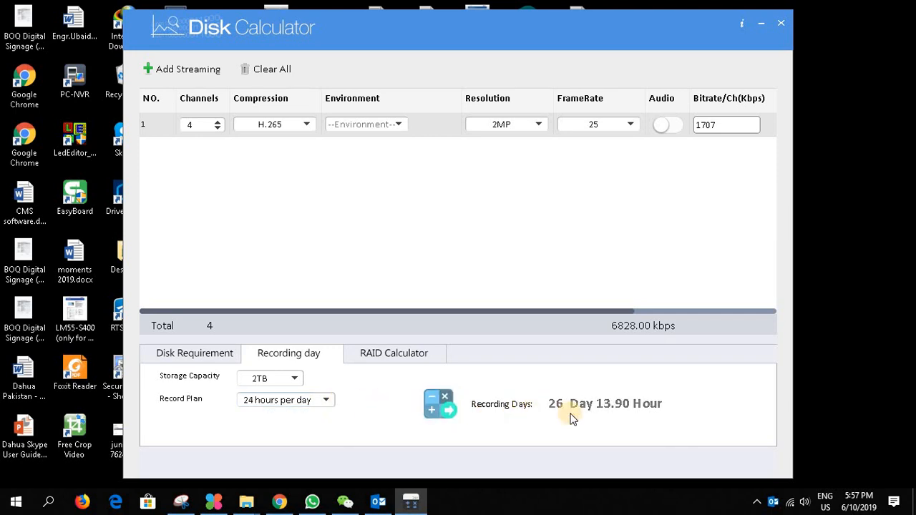
Step: Compare the required capacity for 30 days with the recording days calculated for 2TB of storage
{"action": "left_click", "coordinate": [197, 354]}
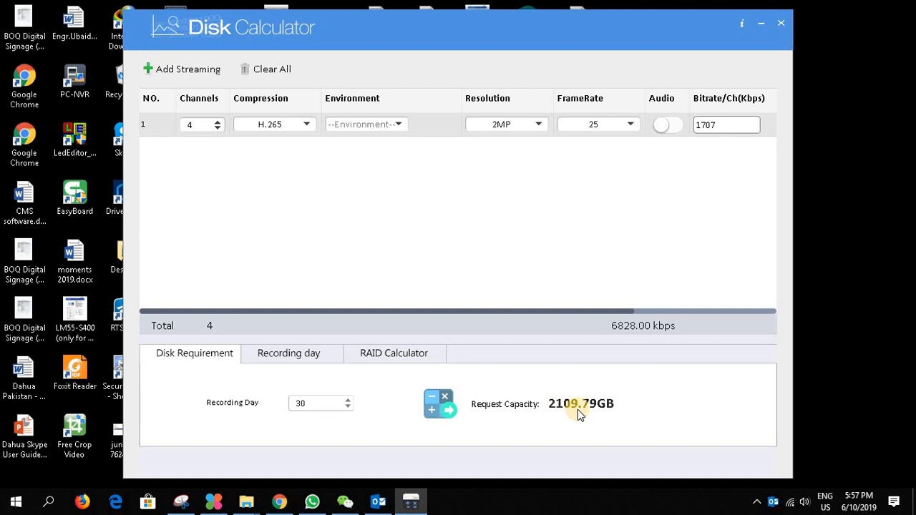
{"action": "left_click", "coordinate": [333, 356]}
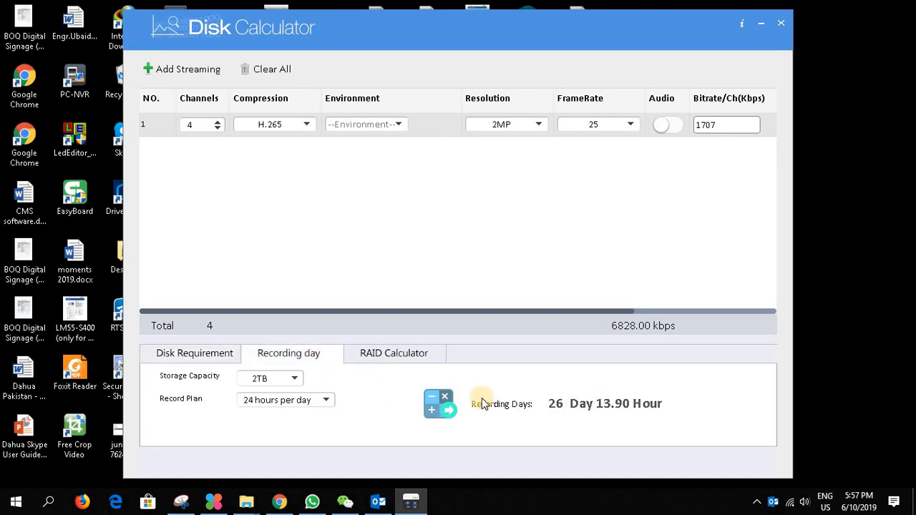
{"action": "left_click", "coordinate": [260, 384]}
{"action": "left_click", "coordinate": [260, 384]}
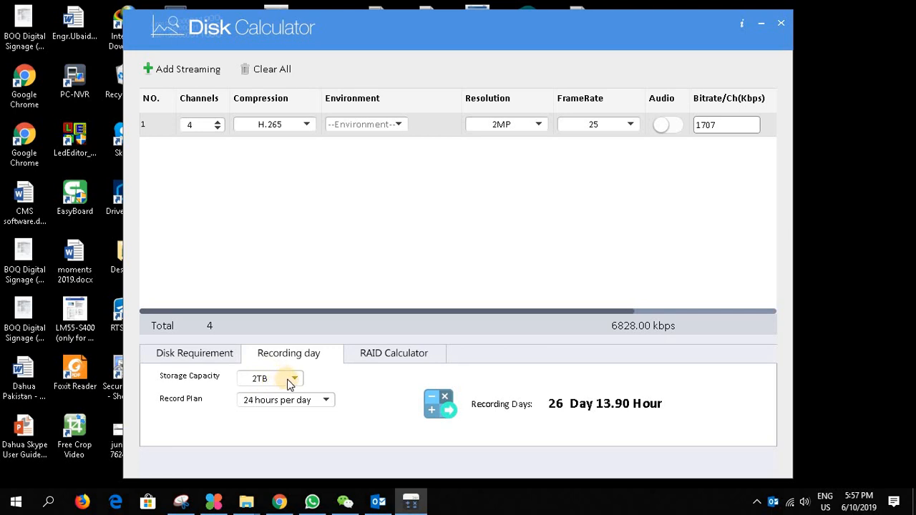
{"action": "left_click", "coordinate": [237, 356]}
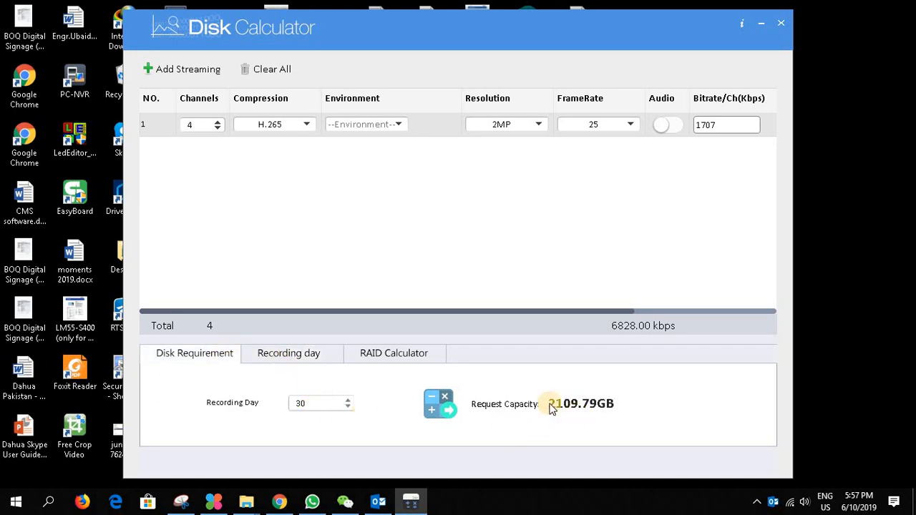
{"action": "left_click", "coordinate": [309, 356]}
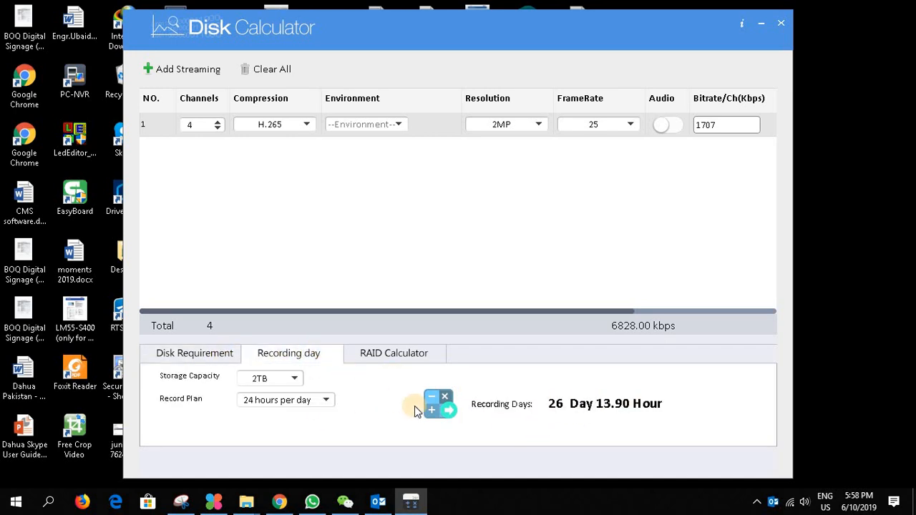
Step: Set the storage capacity to 3TB and recalculate the recording days
{"action": "left_click", "coordinate": [276, 380]}
{"action": "left_click", "coordinate": [254, 312]}
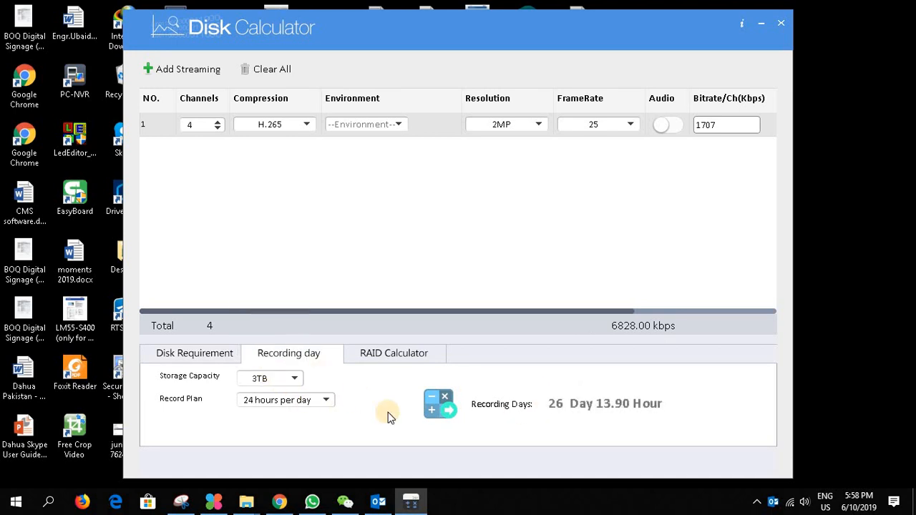
{"action": "left_click", "coordinate": [439, 403]}
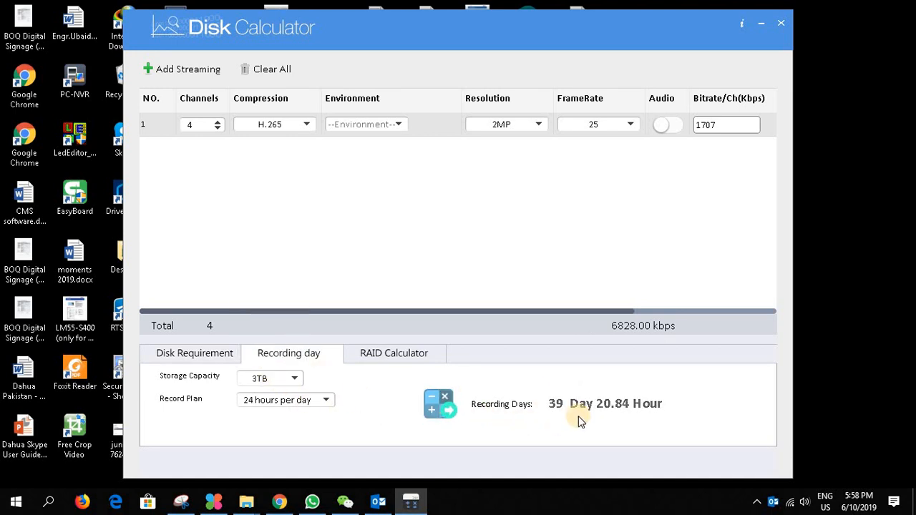
Step: Switch the storage capacity to a customized value of 2 TB and recalculate the recording days
{"action": "left_click", "coordinate": [291, 380]}
{"action": "left_click", "coordinate": [251, 360]}
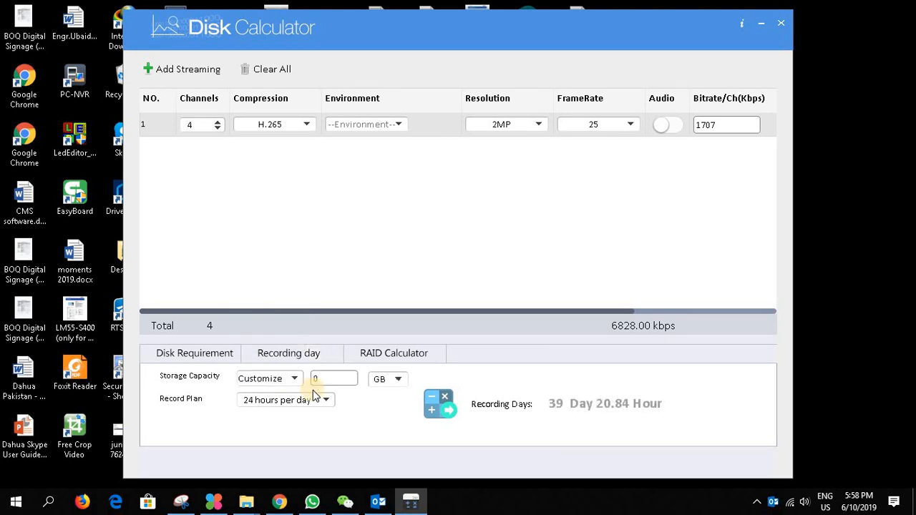
{"action": "double_click", "coordinate": [331, 379]}
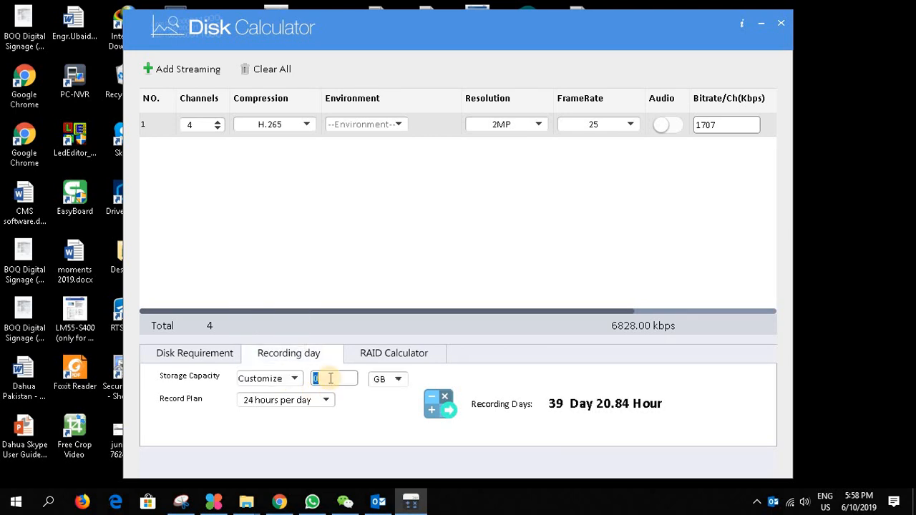
{"action": "type", "text": "2"}
{"action": "left_click", "coordinate": [389, 382]}
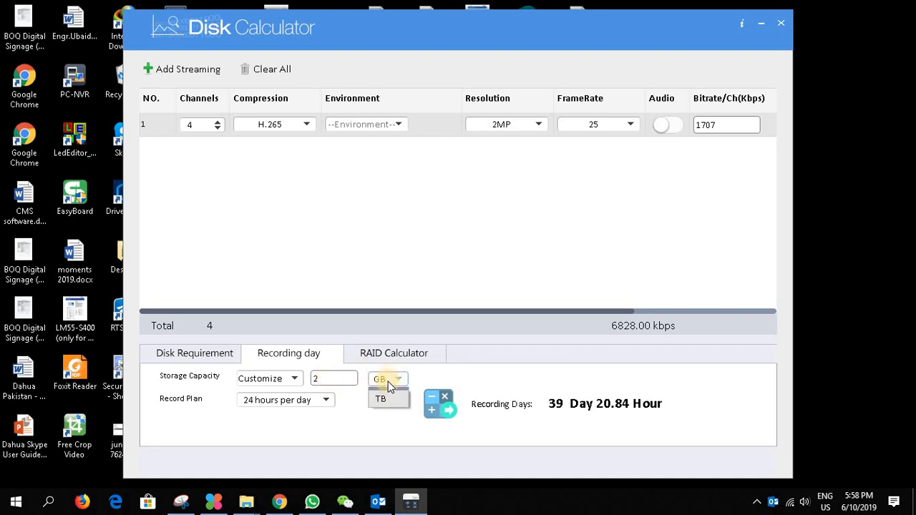
{"action": "left_click", "coordinate": [381, 413]}
{"action": "double_click", "coordinate": [316, 379]}
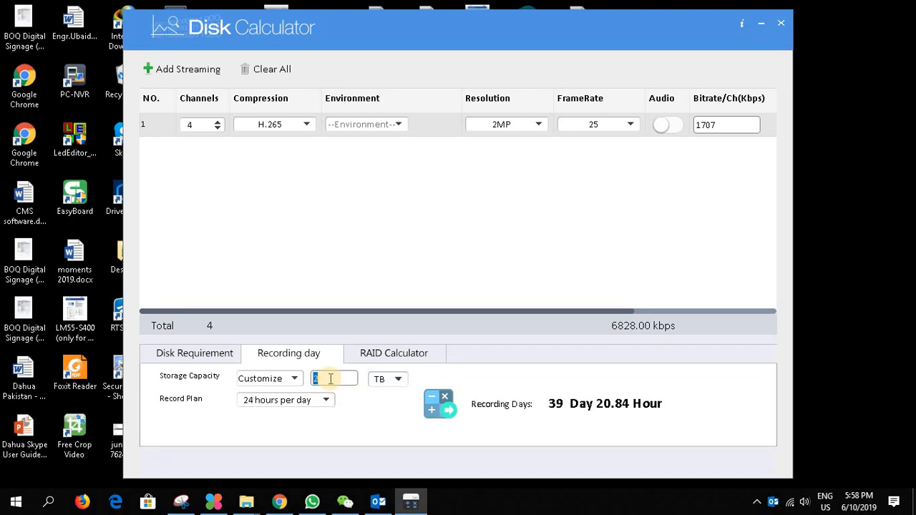
{"action": "left_click", "coordinate": [437, 401]}
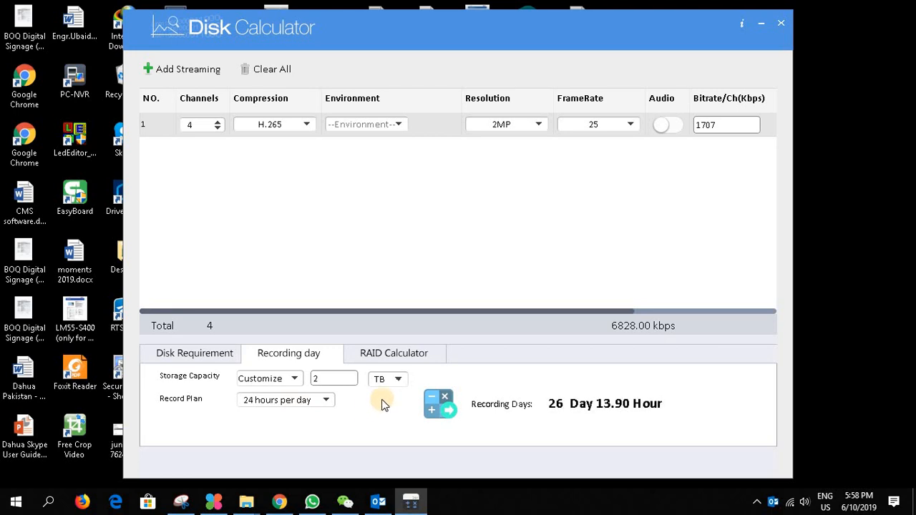
Step: Calculate the available RAID capacity for an 8 bay device with RAID 5, choosing a different HDD capacity
{"action": "left_click", "coordinate": [395, 355]}
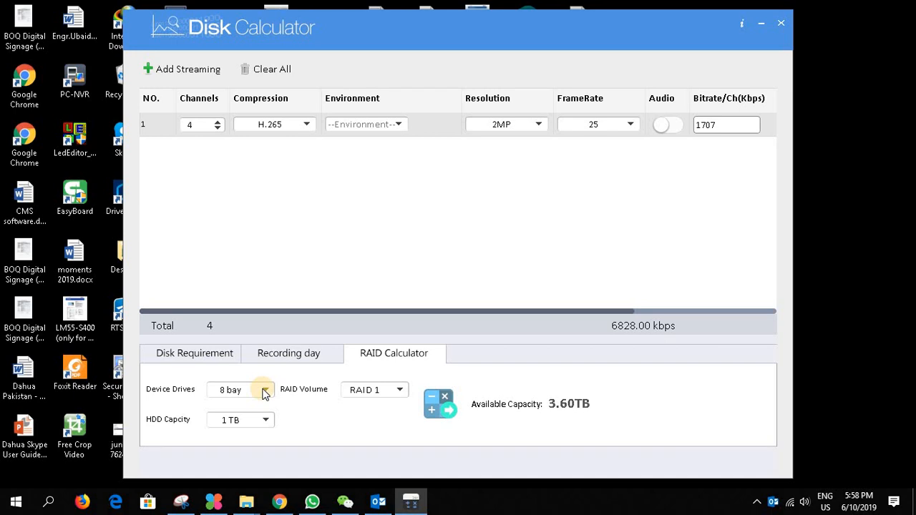
{"action": "left_click", "coordinate": [263, 390]}
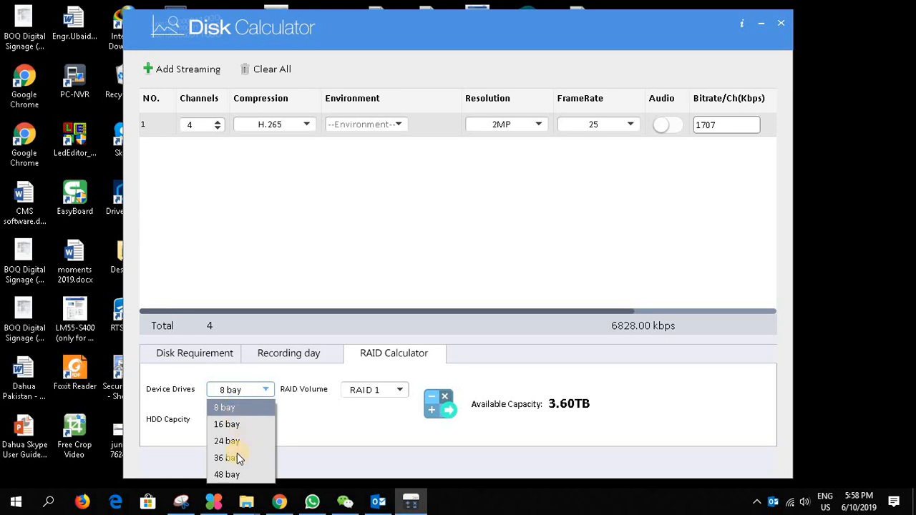
{"action": "left_click", "coordinate": [353, 435]}
{"action": "left_click", "coordinate": [383, 390]}
{"action": "left_click", "coordinate": [367, 425]}
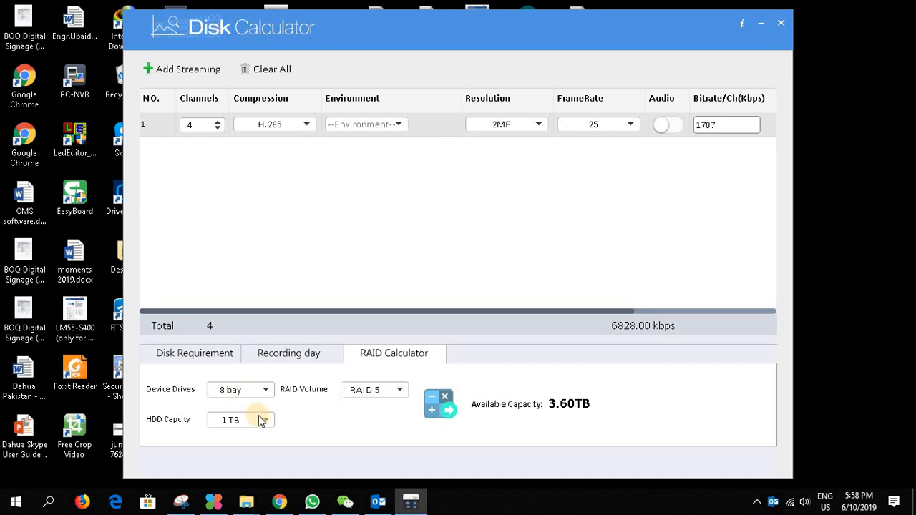
{"action": "left_click", "coordinate": [258, 419]}
{"action": "left_click", "coordinate": [222, 368]}
{"action": "left_click", "coordinate": [438, 404]}
Step: Enable audio on the streaming entry, recalculate the 30-day disk requirement and check the recording days for 2 TB
{"action": "left_click", "coordinate": [190, 358]}
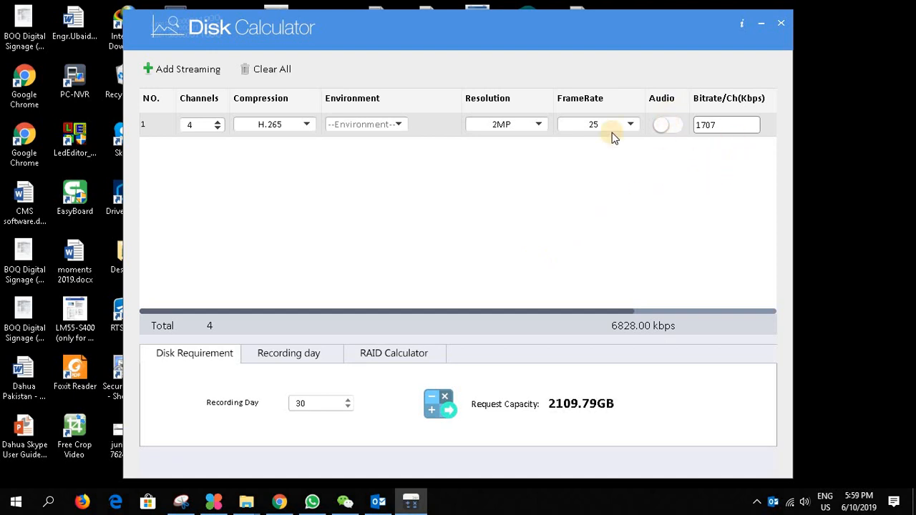
{"action": "left_click", "coordinate": [665, 133]}
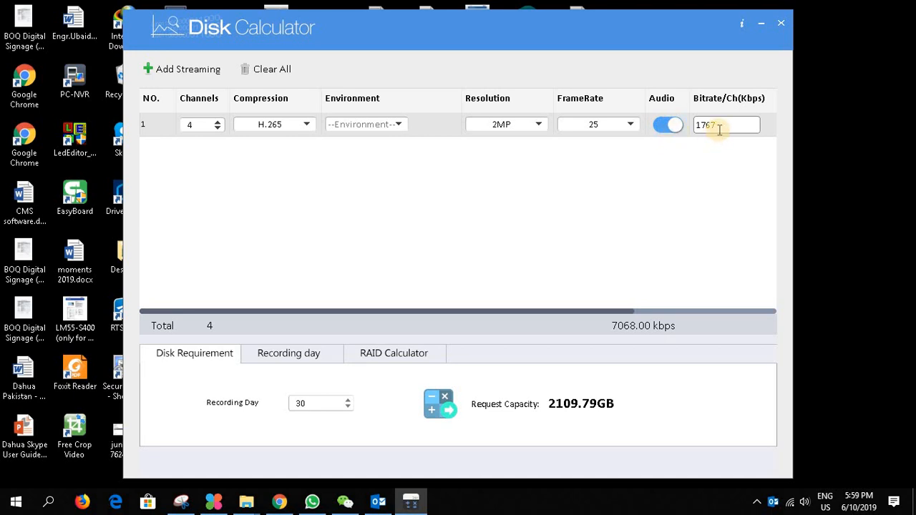
{"action": "left_click_drag", "start_coordinate": [720, 129], "coordinate": [694, 124]}
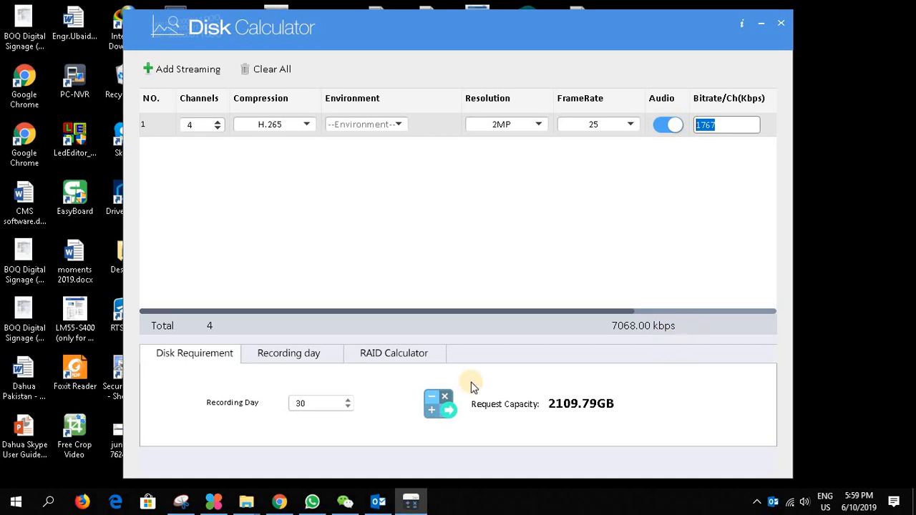
{"action": "left_click", "coordinate": [432, 405]}
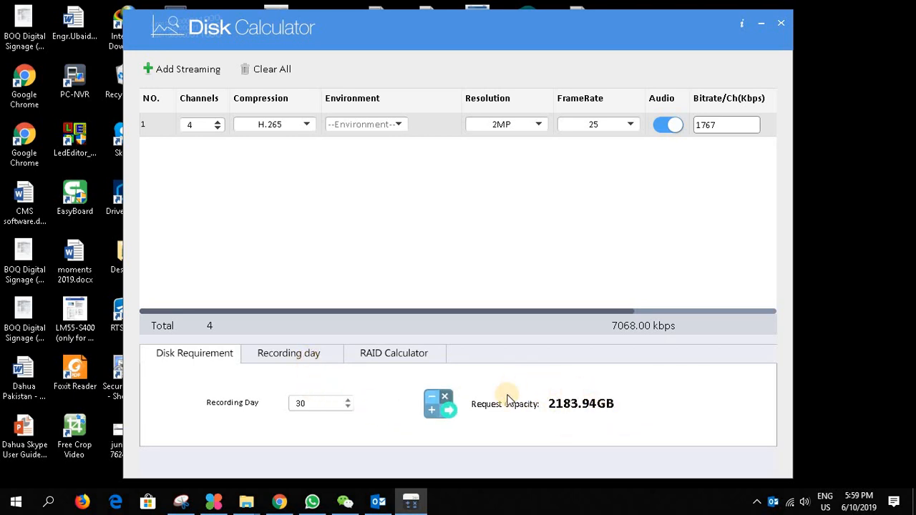
{"action": "left_click", "coordinate": [282, 354]}
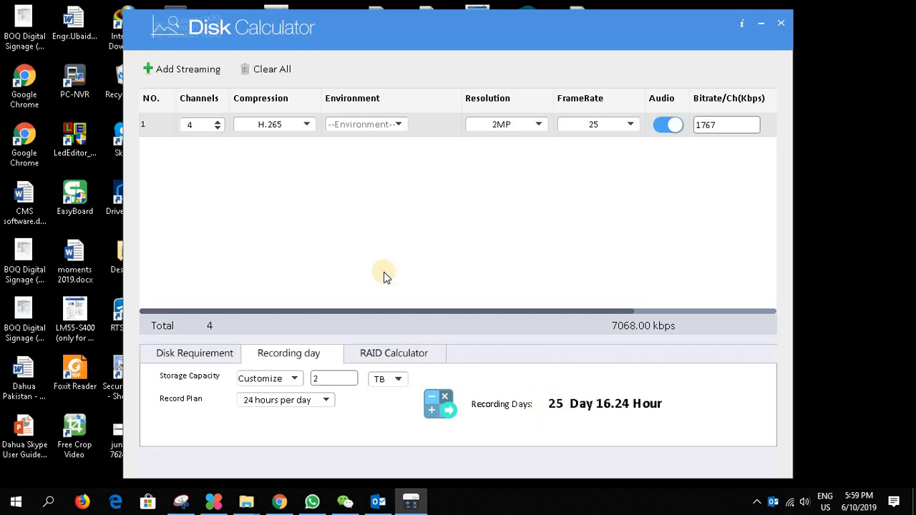
{"action": "left_click", "coordinate": [219, 361]}
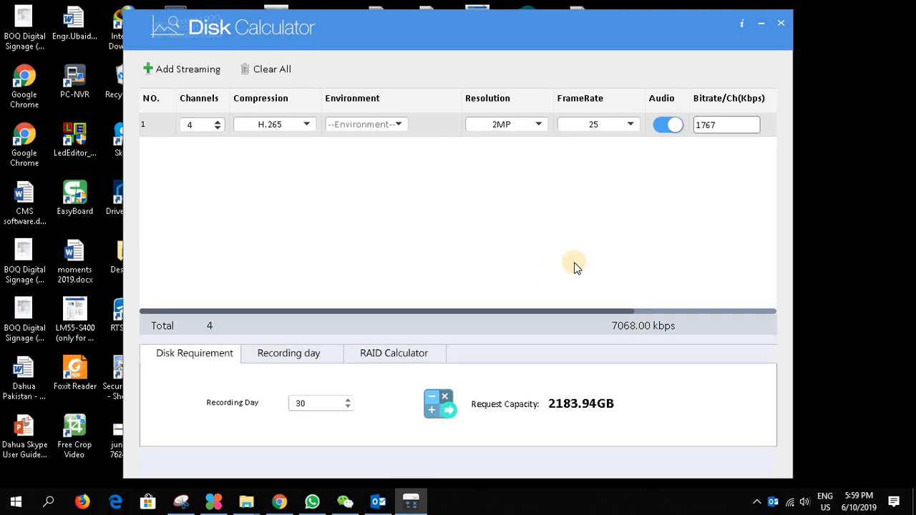
Step: Switch the streaming entry to smart265 compression with the low environment and view that environment's preview image
{"action": "left_click", "coordinate": [303, 127]}
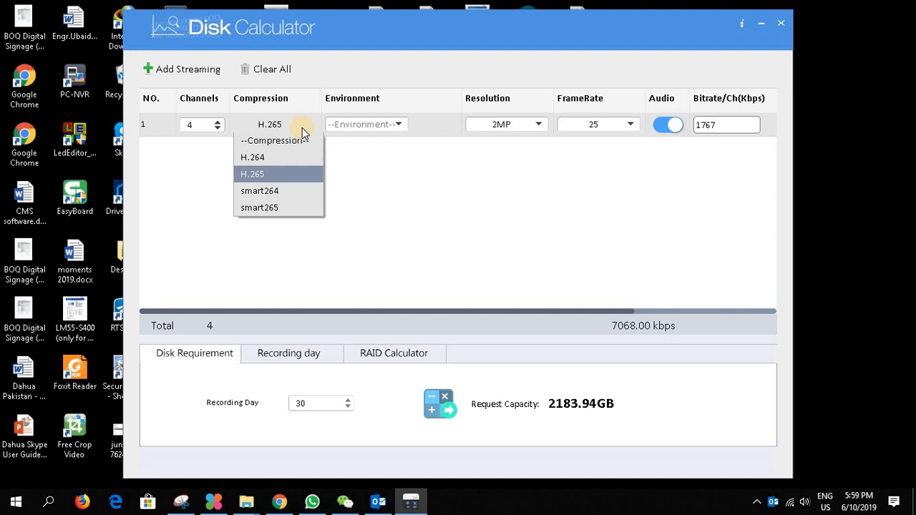
{"action": "left_click", "coordinate": [276, 209]}
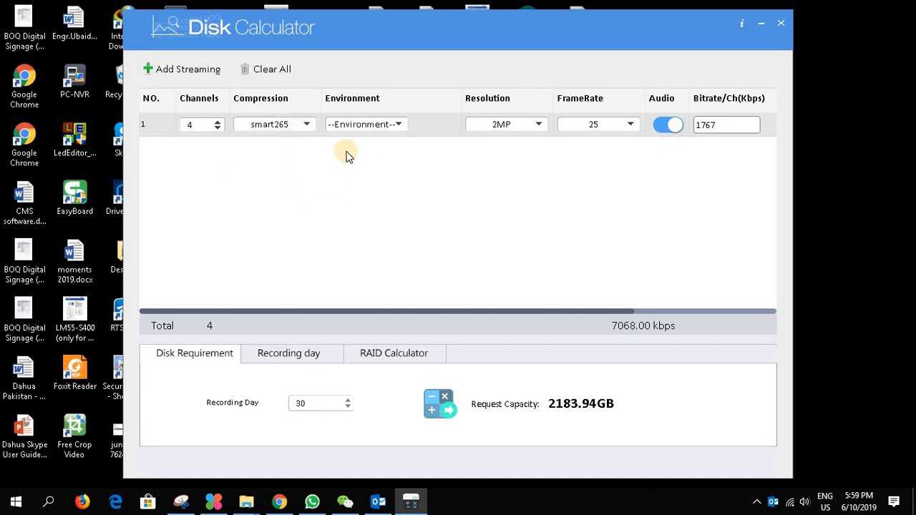
{"action": "left_click", "coordinate": [390, 129]}
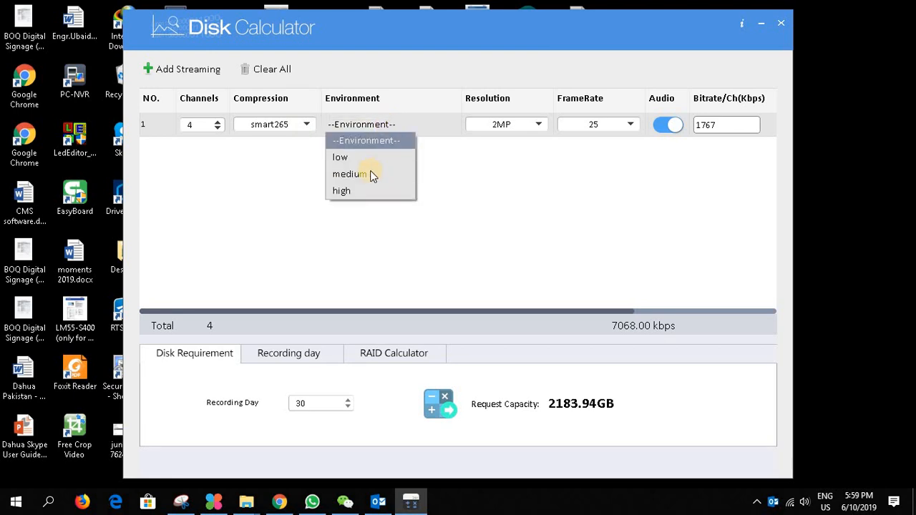
{"action": "left_click", "coordinate": [391, 124]}
{"action": "left_click", "coordinate": [389, 123]}
{"action": "left_click", "coordinate": [347, 157]}
{"action": "mouse_move", "coordinate": [425, 125]}
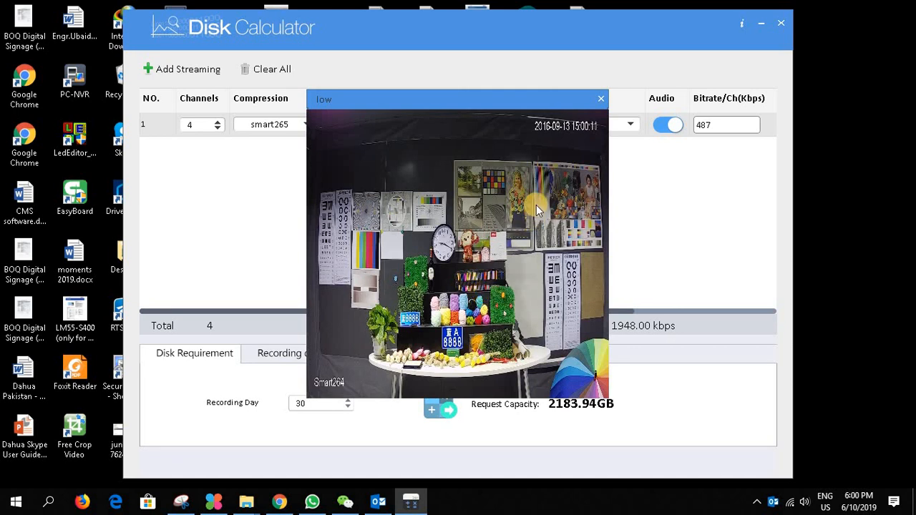
{"action": "left_click", "coordinate": [604, 102]}
Step: Change the streaming entry's environment to medium and view its preview image
{"action": "left_click", "coordinate": [372, 135]}
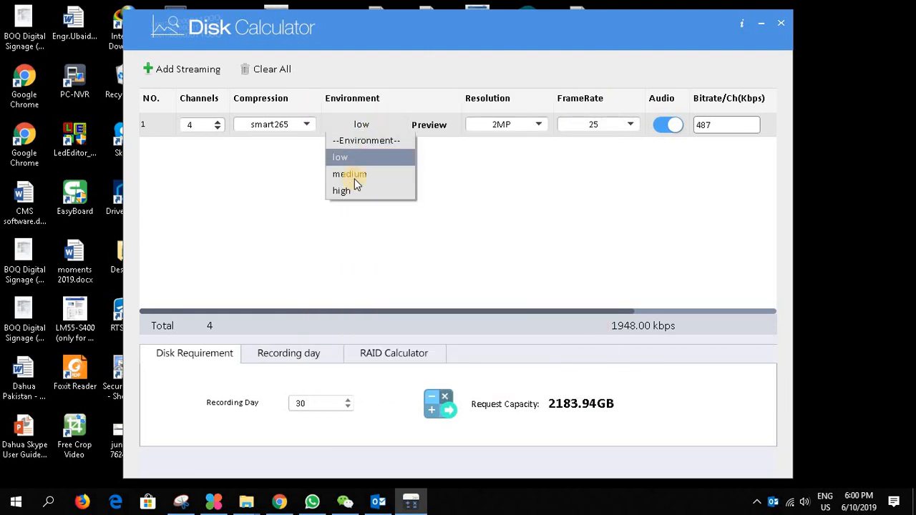
{"action": "left_click", "coordinate": [355, 178]}
{"action": "left_click", "coordinate": [421, 128]}
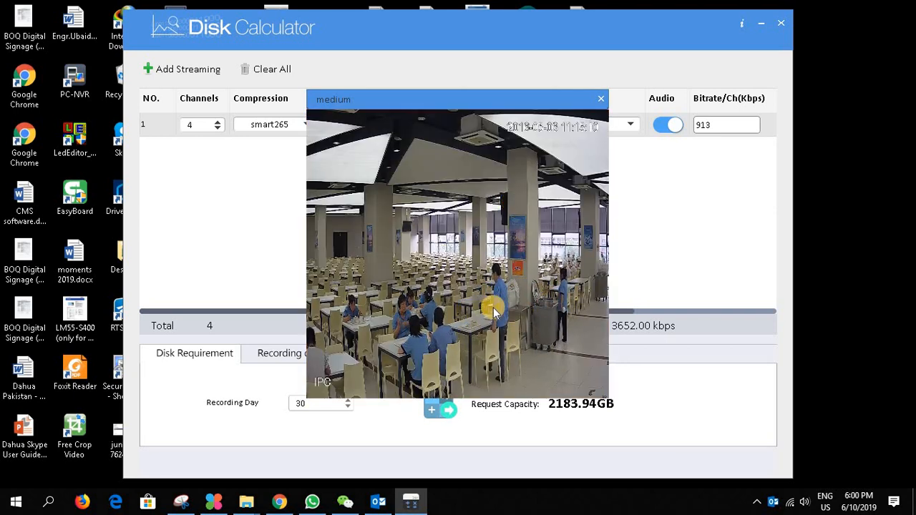
{"action": "left_click", "coordinate": [600, 100]}
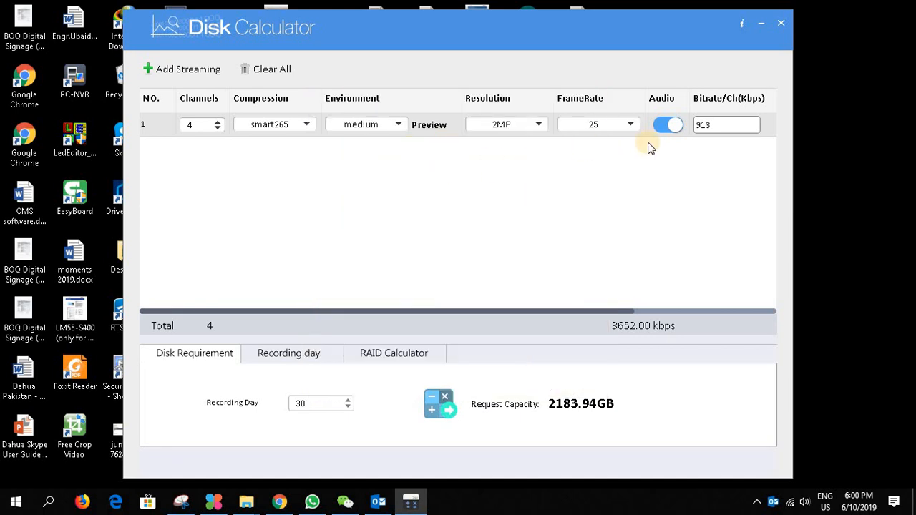
Step: Set the environment back to low and check the resulting bitrate per channel
{"action": "left_click", "coordinate": [398, 125]}
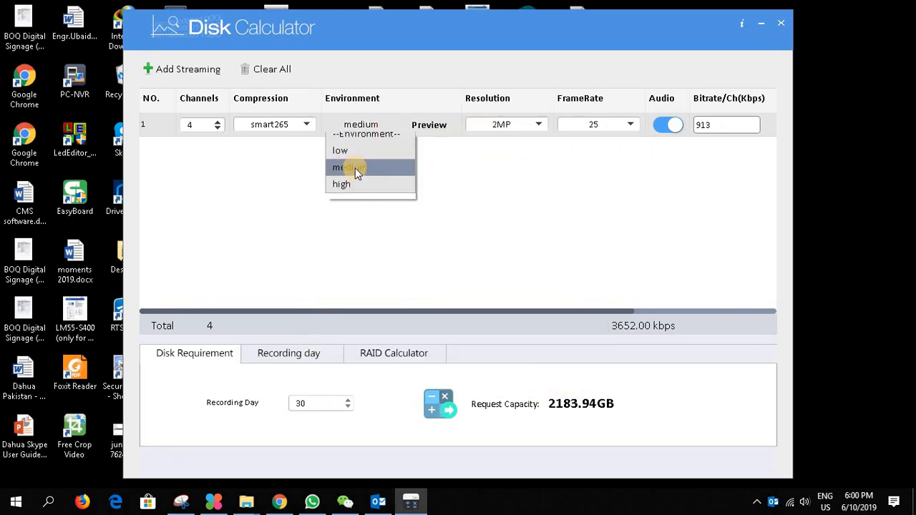
{"action": "left_click", "coordinate": [343, 156]}
{"action": "double_click", "coordinate": [715, 124]}
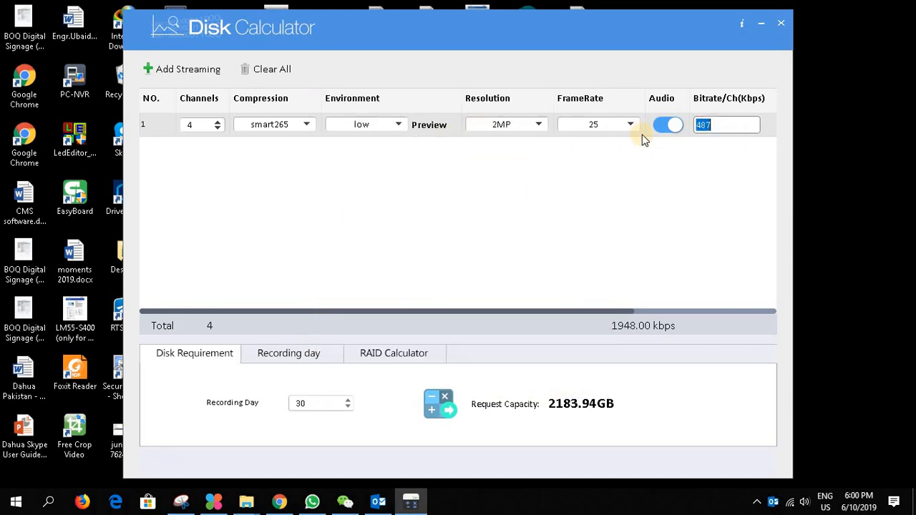
Step: Set the environment to high, check the bitrate per channel and recalculate the 30-day disk requirement
{"action": "left_click", "coordinate": [398, 124]}
{"action": "left_click", "coordinate": [343, 191]}
{"action": "double_click", "coordinate": [708, 127]}
{"action": "left_click", "coordinate": [437, 415]}
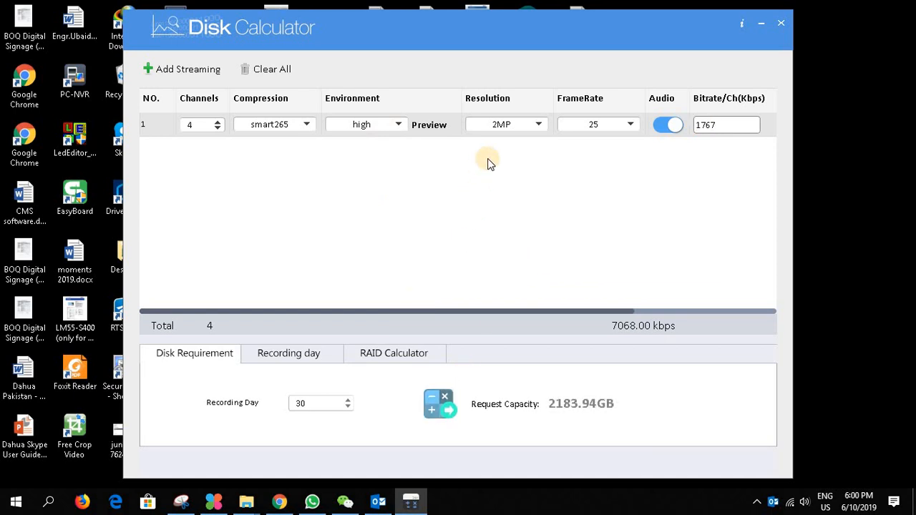
Step: Set the resolution to 5MP with a frame rate of 25 and recalculate the 30-day disk requirement
{"action": "left_click", "coordinate": [514, 126]}
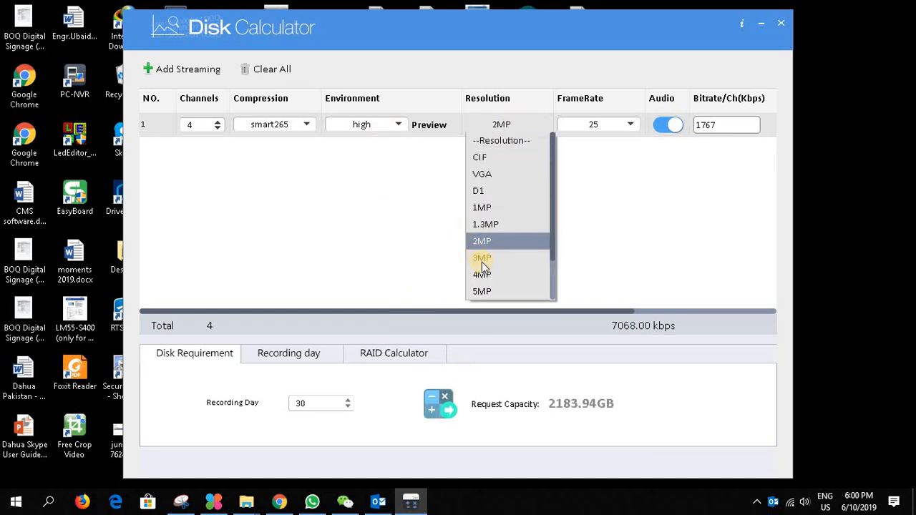
{"action": "left_click", "coordinate": [483, 293]}
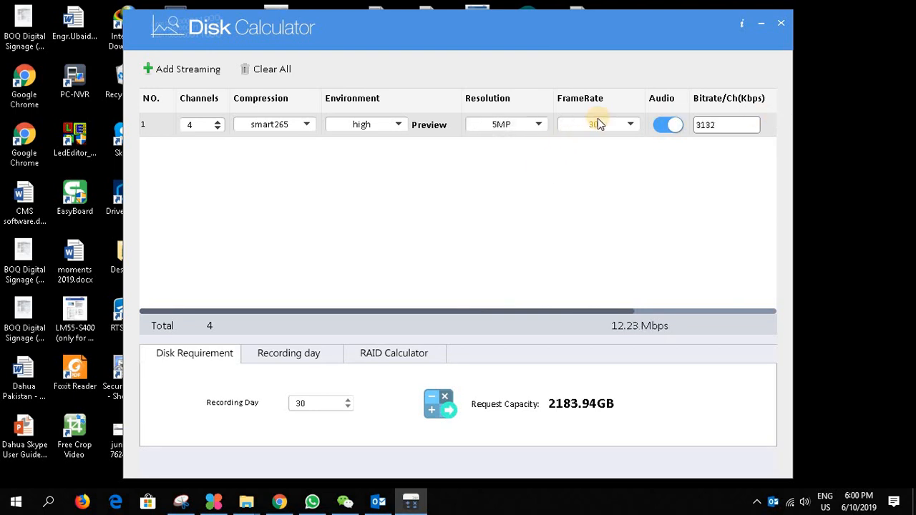
{"action": "left_click", "coordinate": [599, 121]}
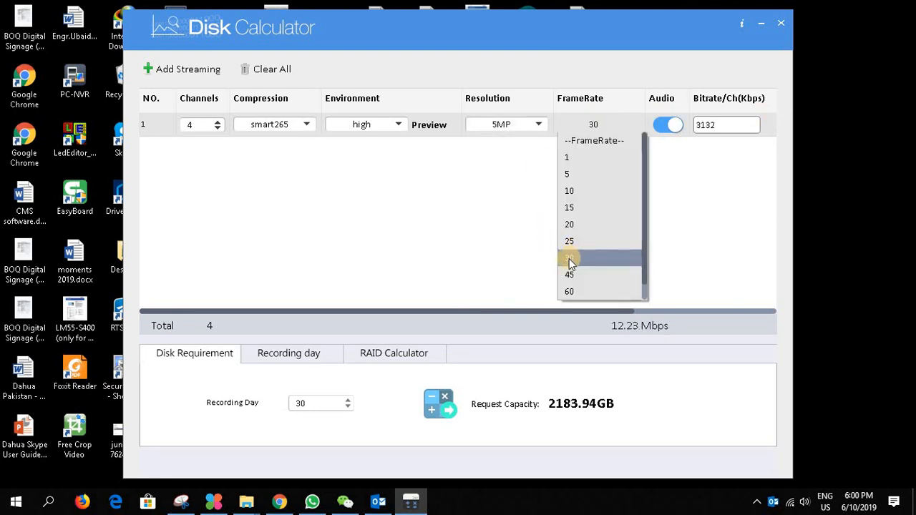
{"action": "left_click", "coordinate": [573, 240]}
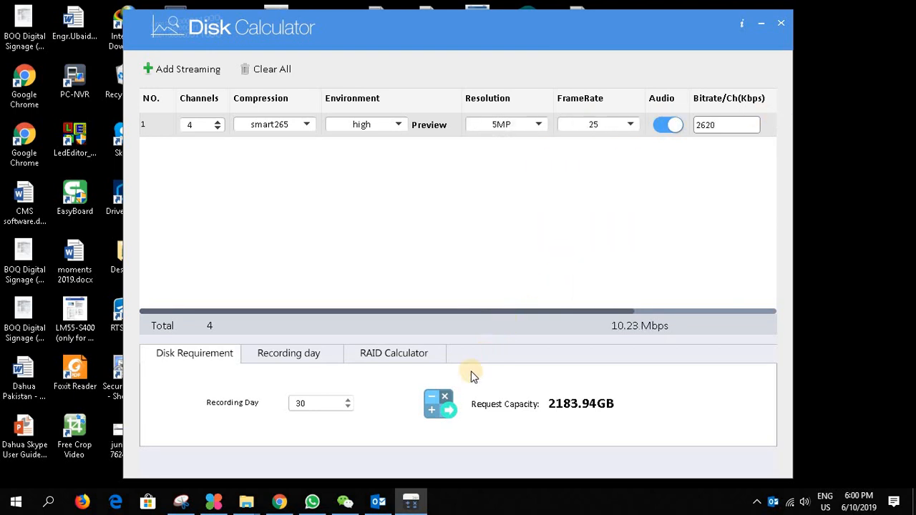
{"action": "left_click", "coordinate": [439, 403]}
{"action": "left_click", "coordinate": [753, 504]}
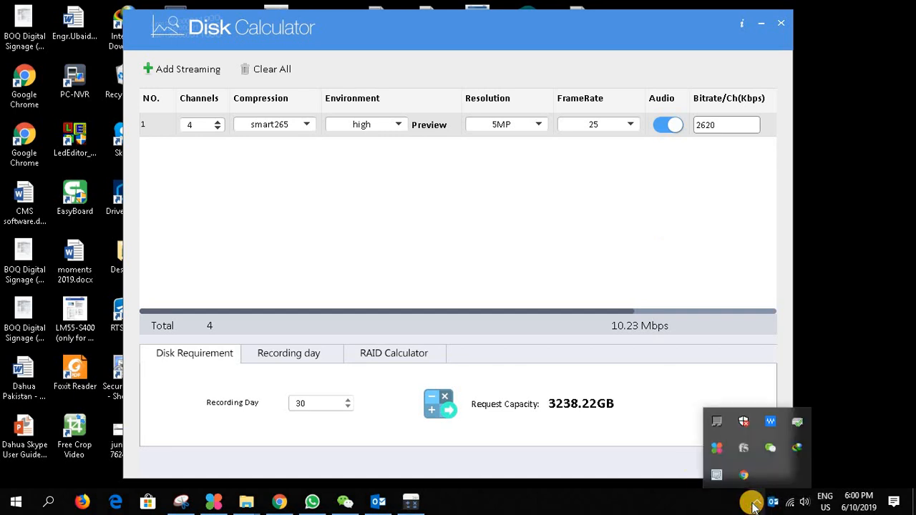